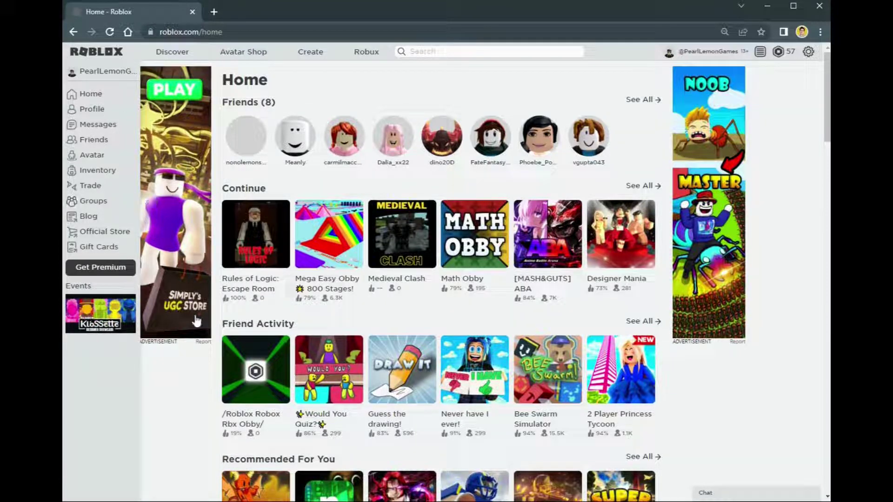
Scroll the home page, visit your creations page, and return home.
scroll(371, 467, down, 1)
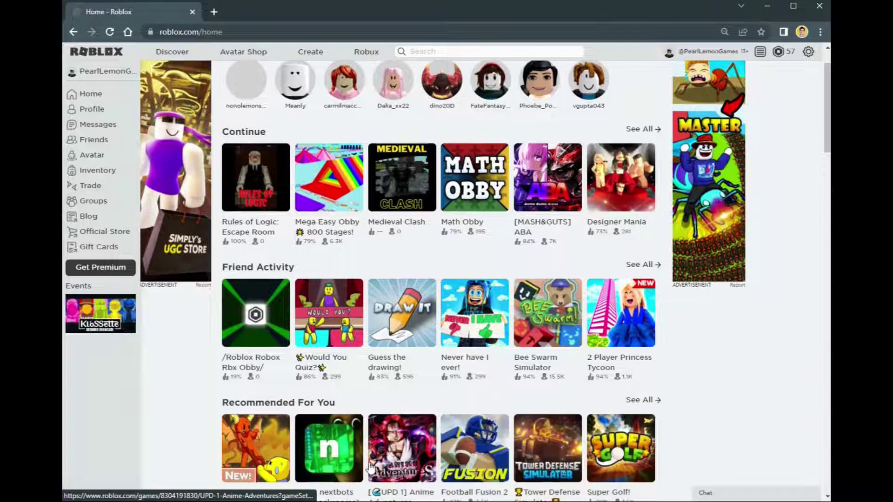
scroll(371, 467, down, 5)
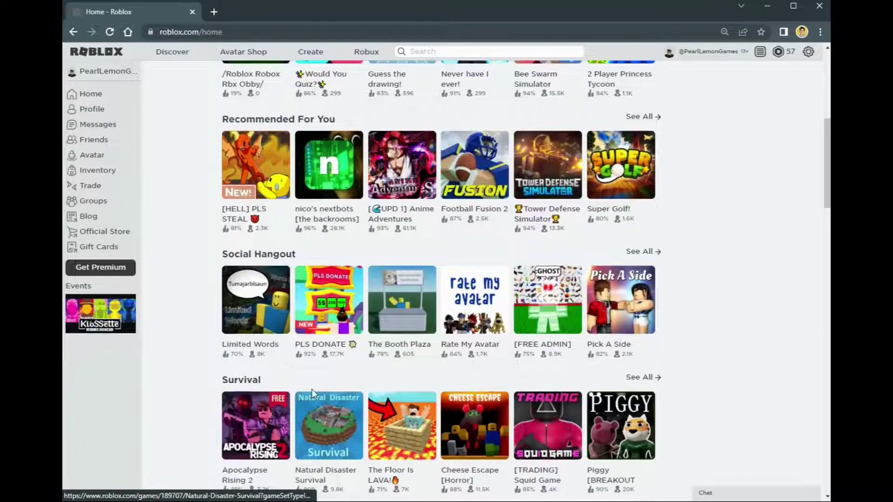
scroll(312, 389, down, 1)
scroll(311, 389, up, 7)
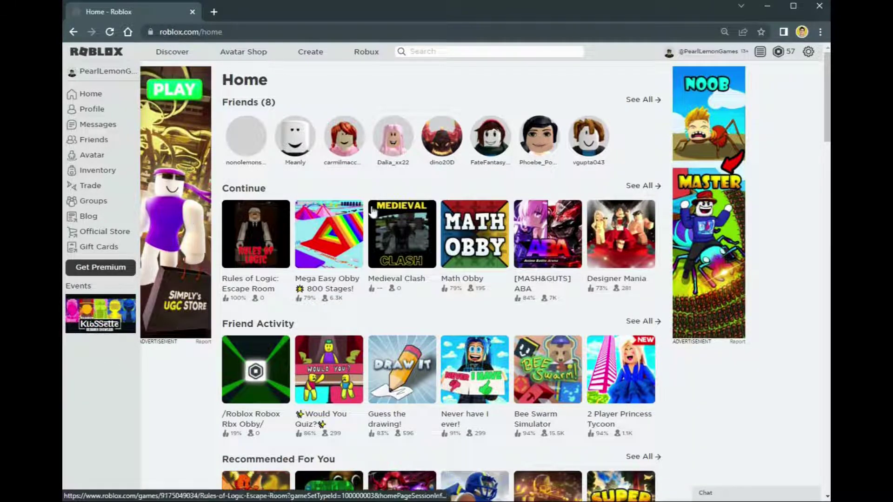
click(319, 60)
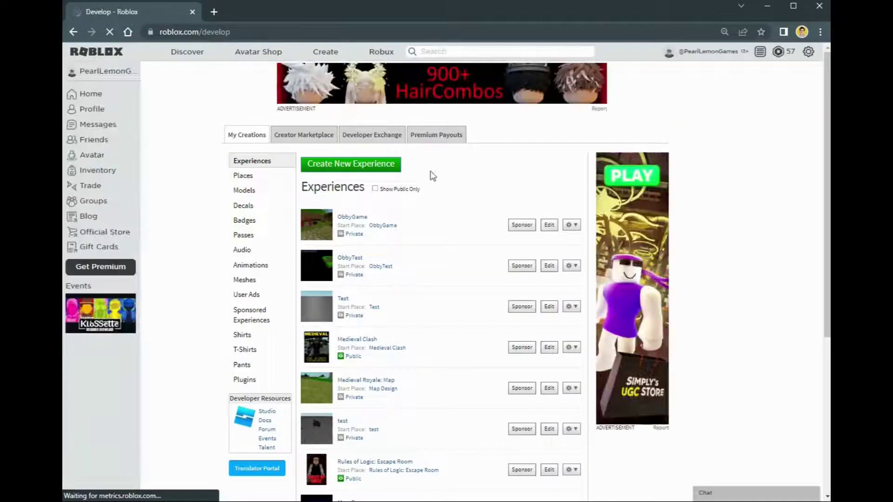
click(73, 32)
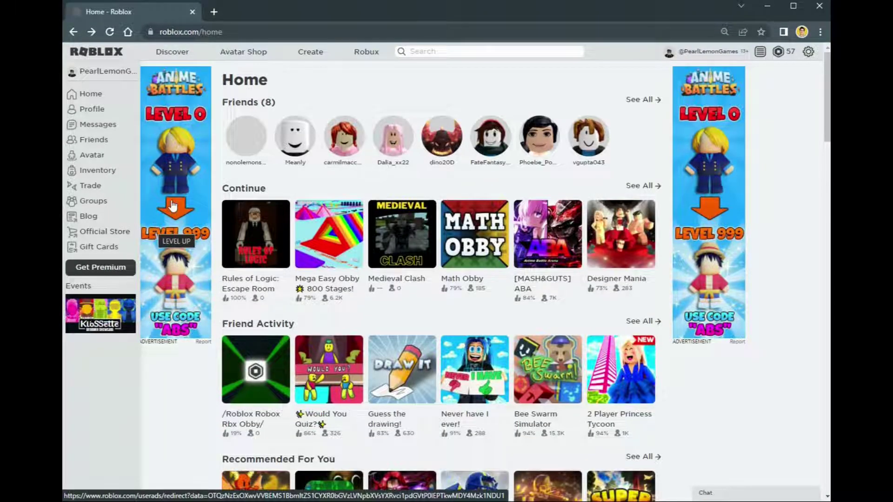
Open the Discover page in a new tab, look it over, then close it.
scroll(315, 411, down, 10)
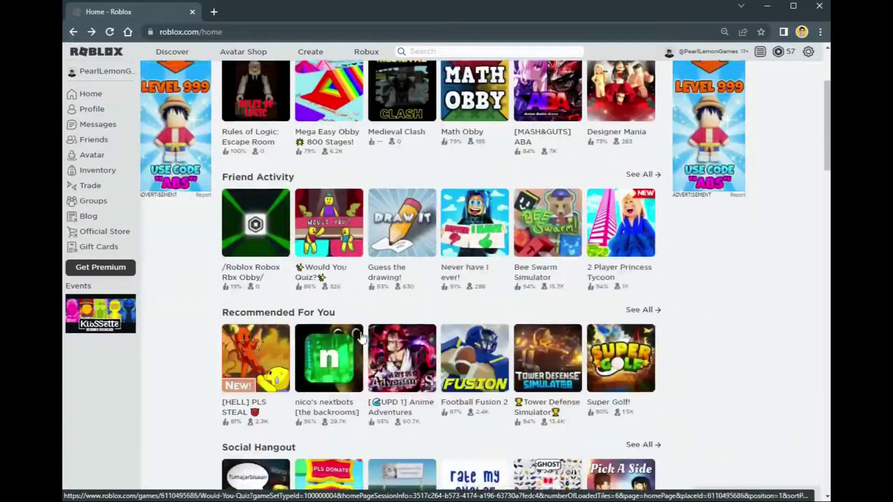
scroll(315, 411, down, 4)
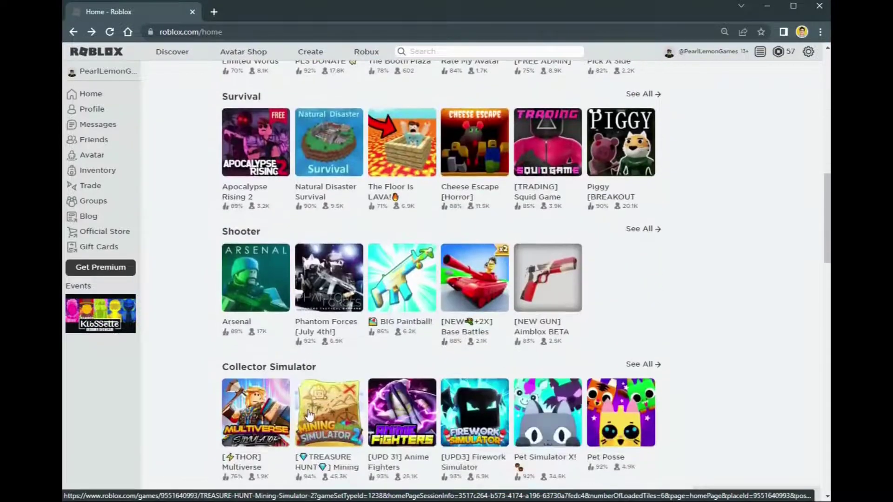
scroll(308, 407, up, 12)
middle_click(172, 52)
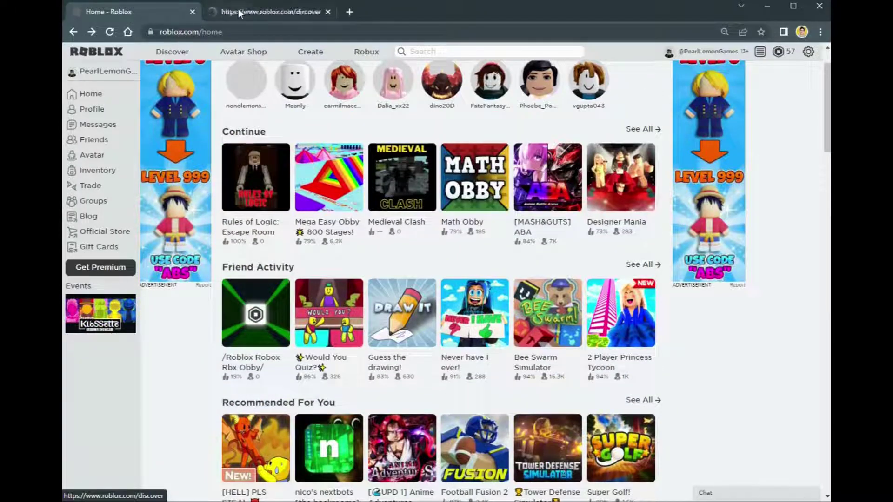
click(238, 10)
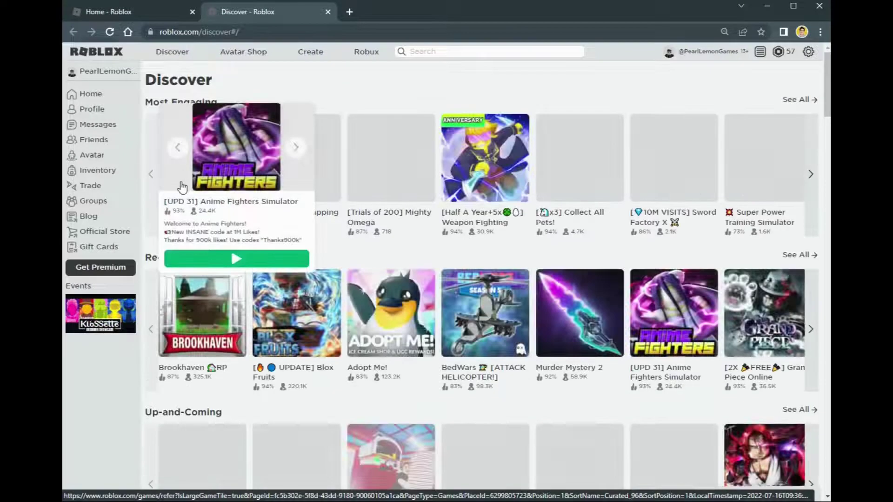
click(328, 14)
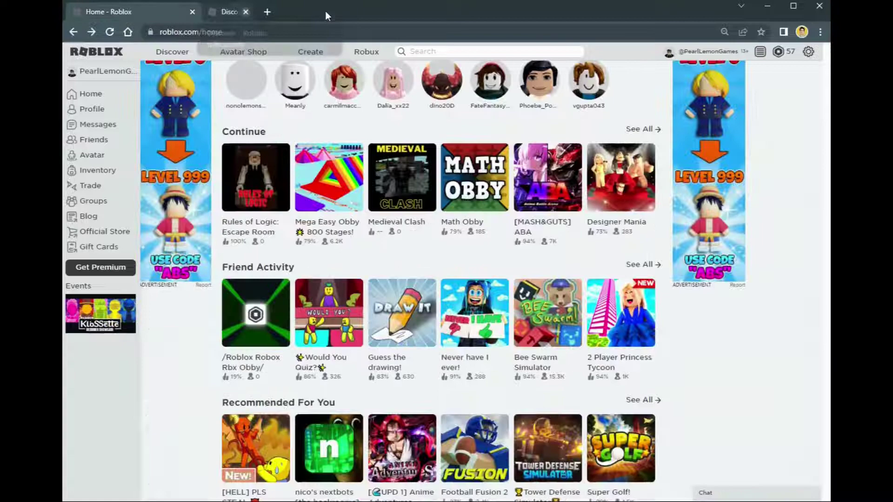
scroll(315, 221, down, 2)
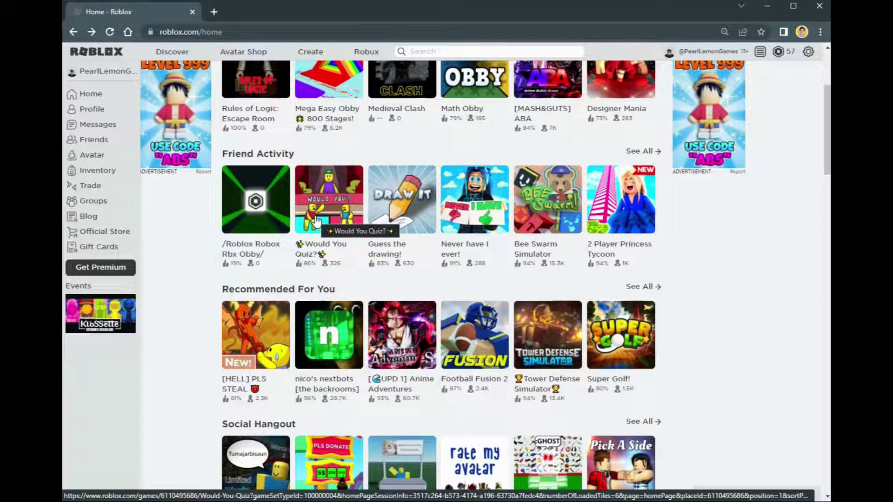
scroll(314, 220, up, 3)
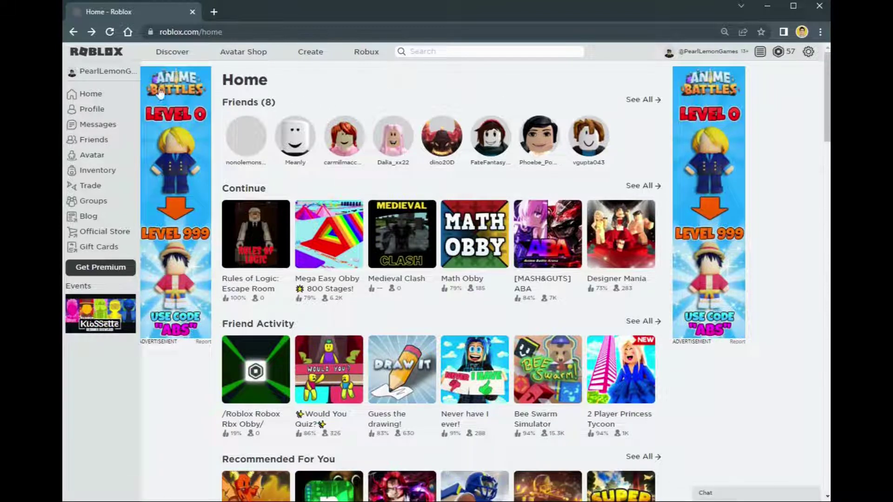
Go to the Experiences list and open the Rules of Logic: Escape Room gear options.
click(315, 62)
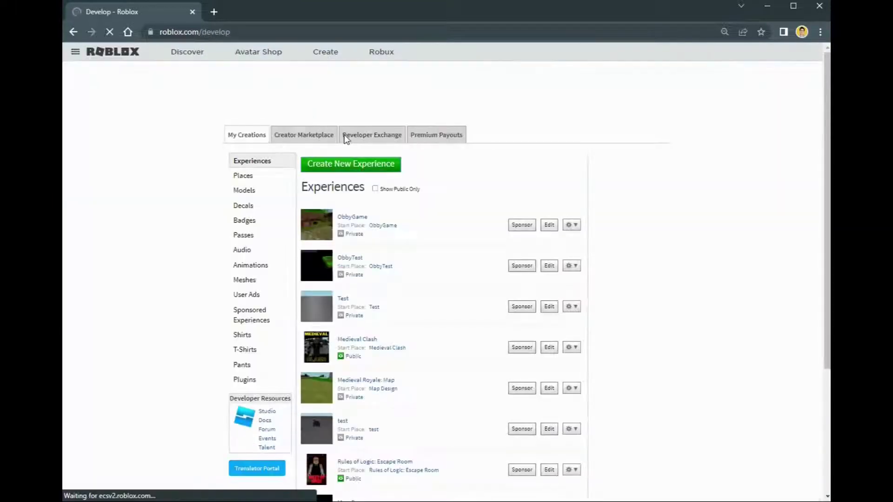
scroll(349, 260, down, 2)
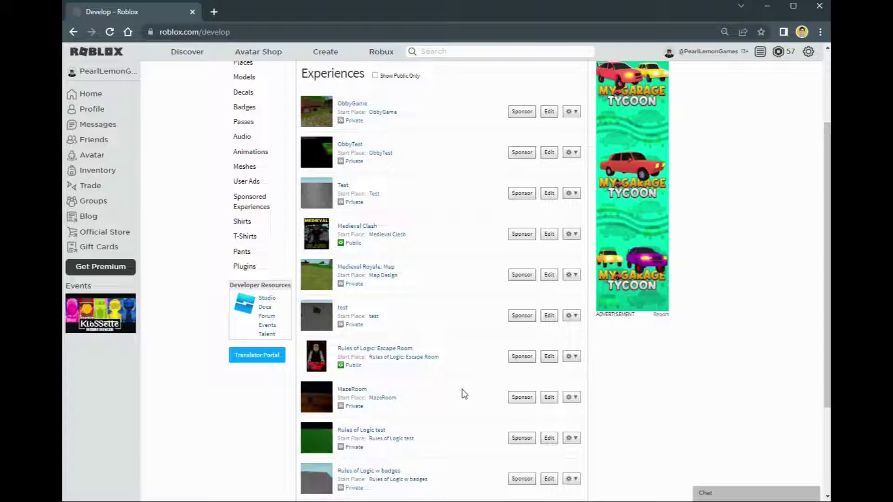
click(572, 357)
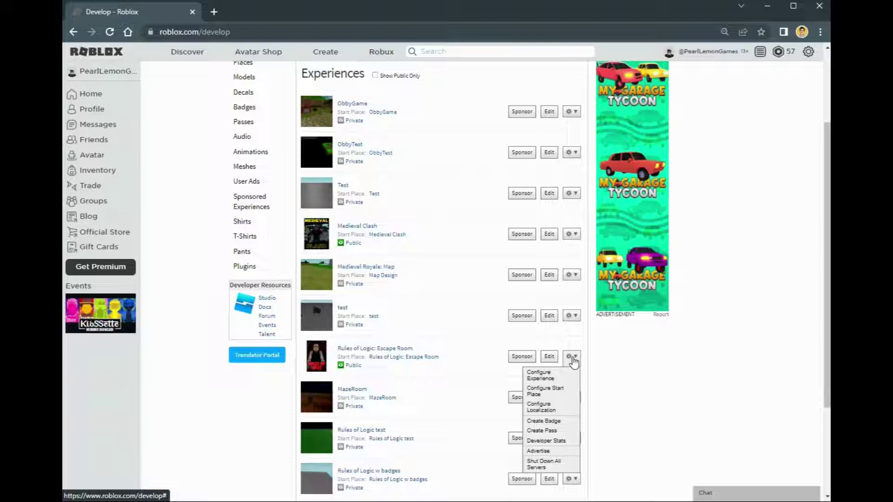
Choose Advertise for the escape room and open the 728 x 90 Banner template in a new tab.
click(549, 450)
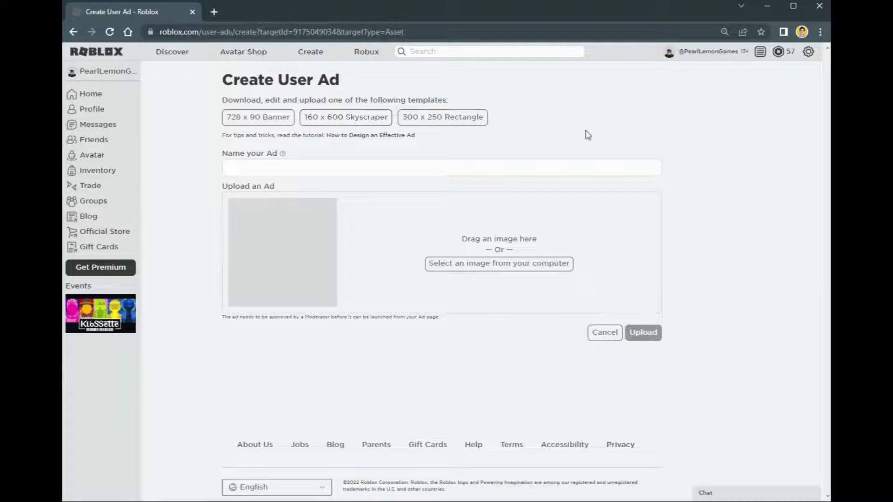
middle_click(263, 125)
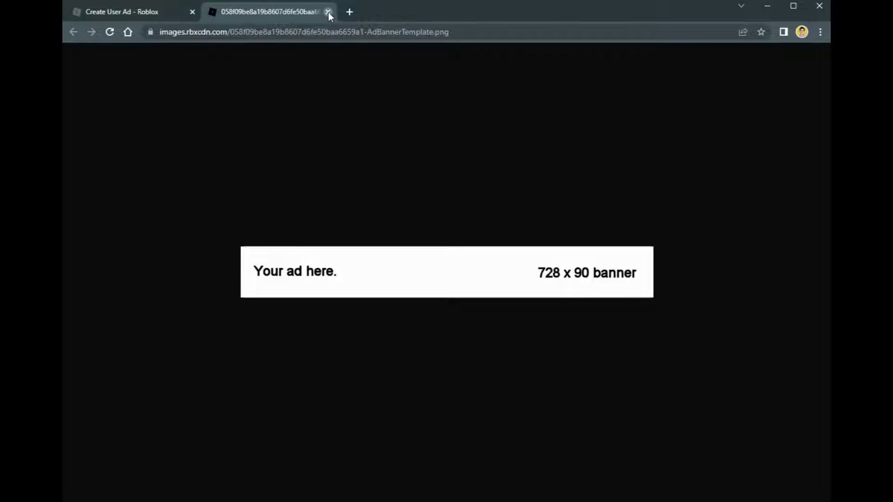
Swap to the 160 x 600 Skyscraper template, name the ad 'Rules of Logic Advertisement', and upload RoL - Ads.png.
click(329, 12)
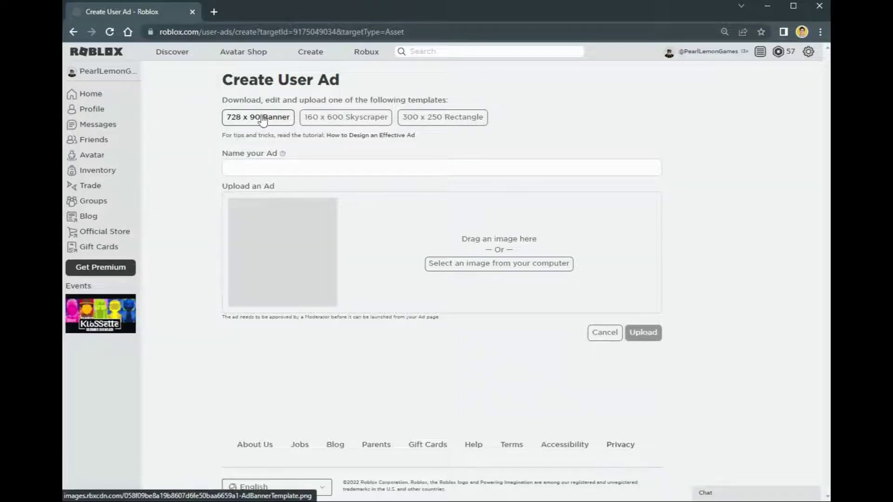
middle_click(328, 120)
click(269, 12)
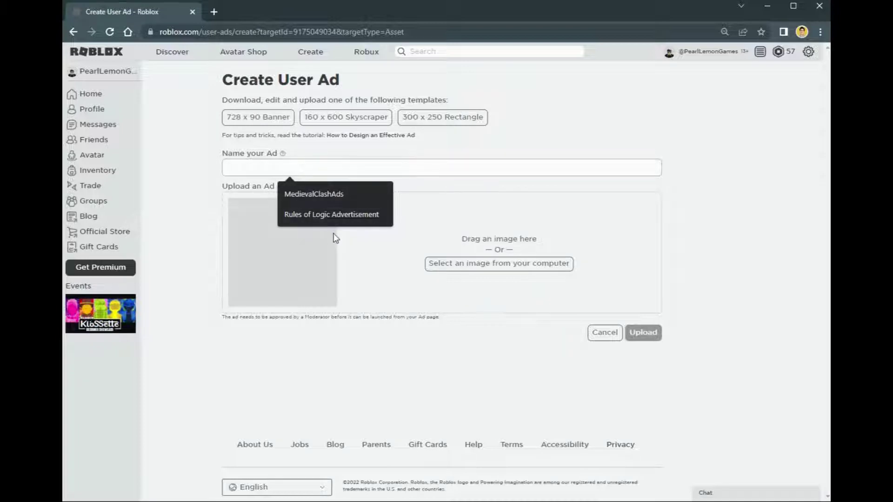
click(338, 217)
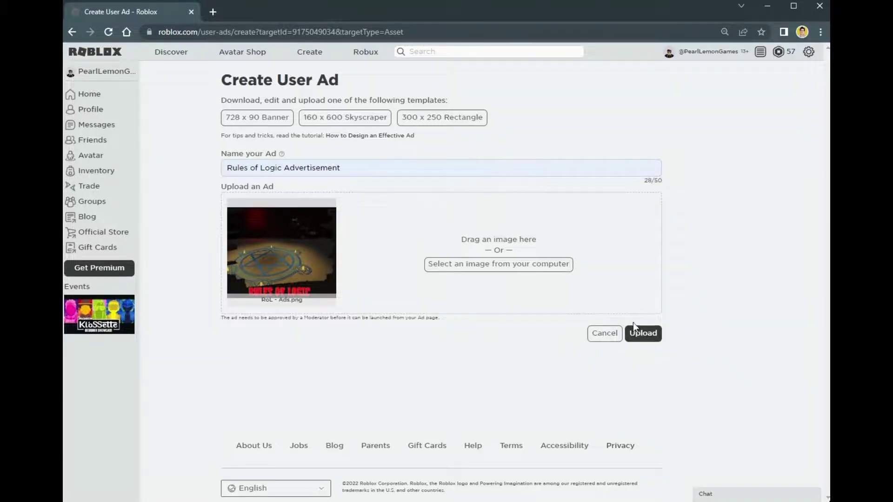
click(599, 345)
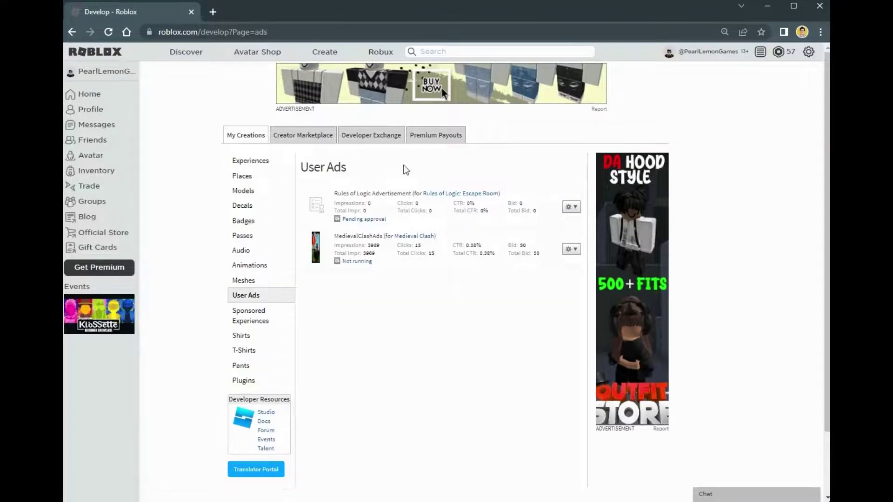
Highlight the pending Rules of Logic Advertisement and MedievalClashAds rows to review them.
drag(542, 225, 305, 188)
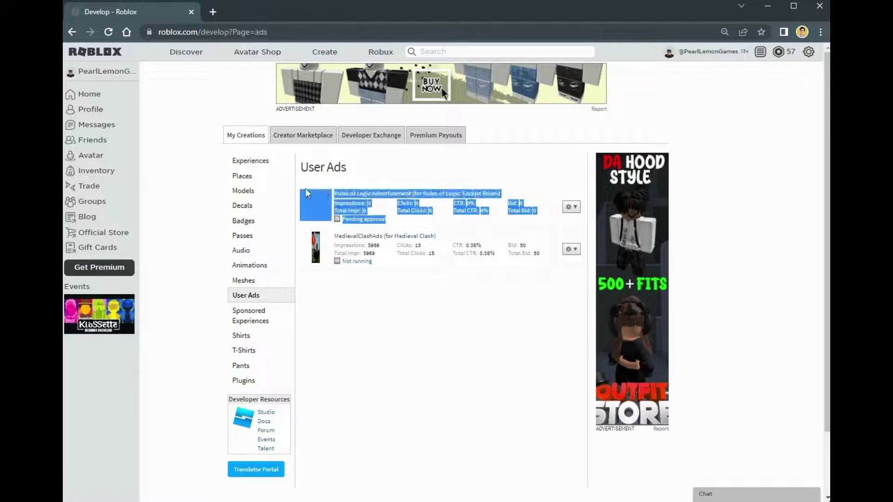
click(464, 221)
drag(538, 227, 305, 188)
click(508, 222)
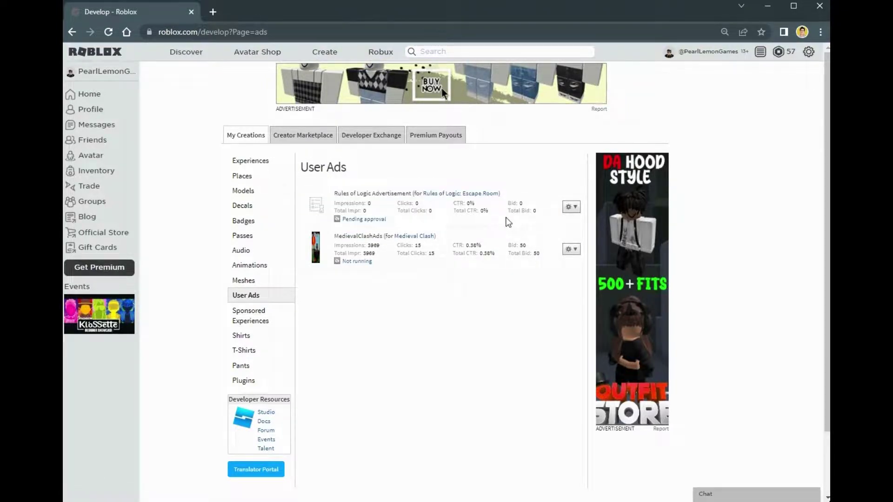
drag(580, 223, 306, 191)
click(486, 228)
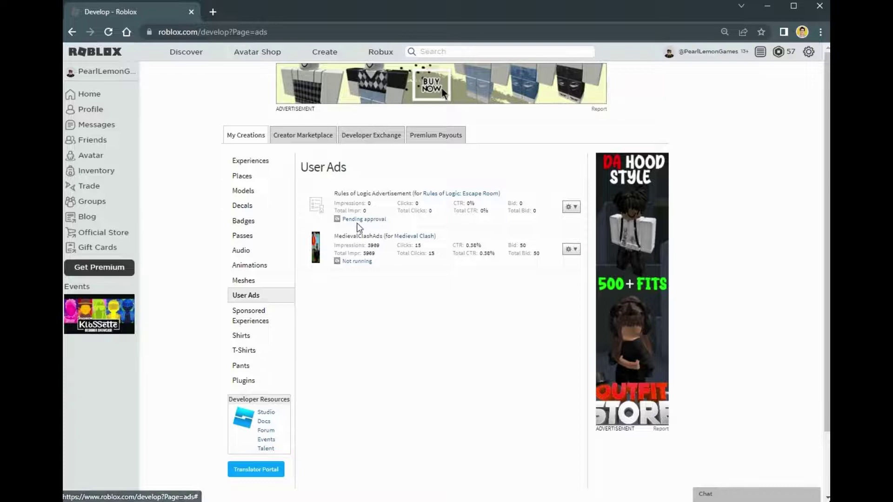
drag(578, 270, 316, 237)
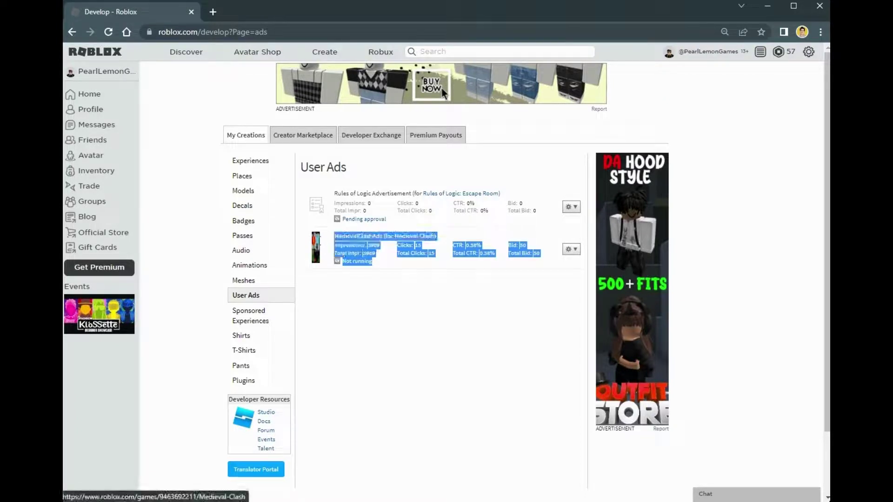
click(460, 285)
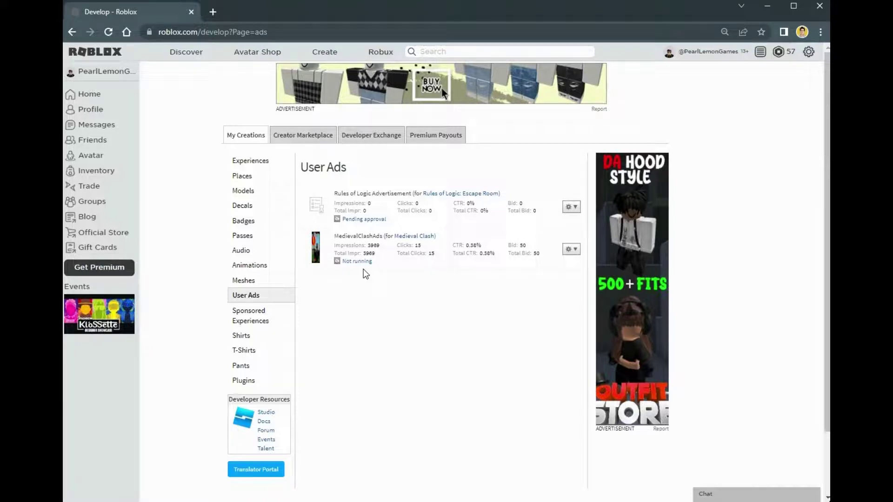
click(570, 251)
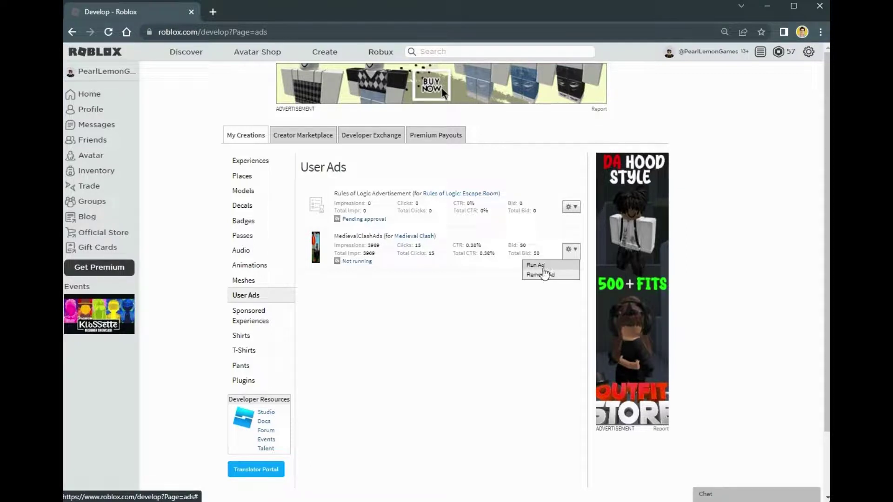
click(470, 293)
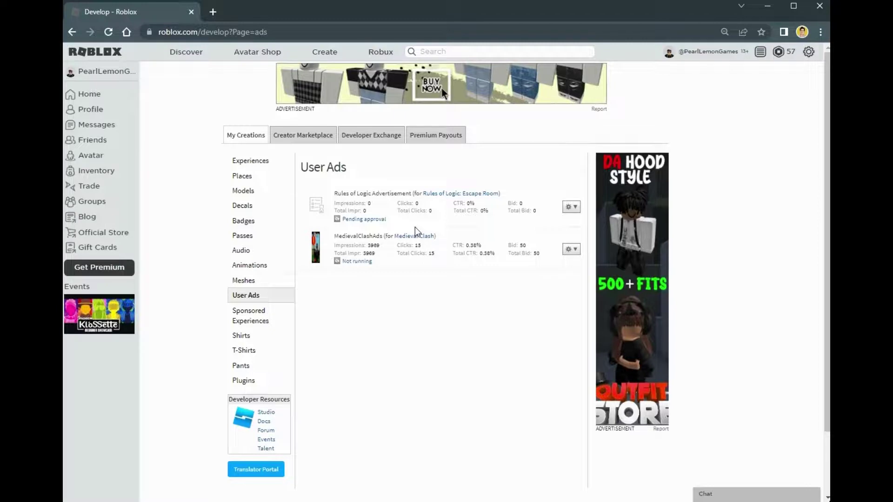
click(571, 250)
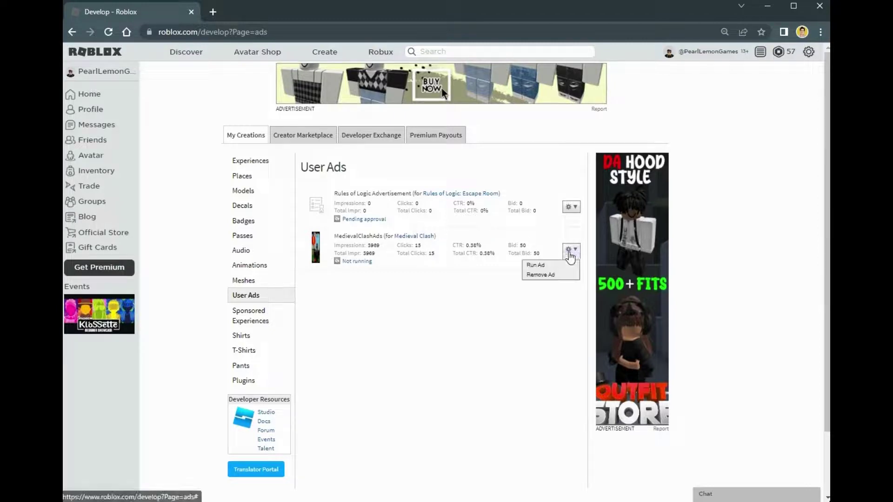
click(535, 265)
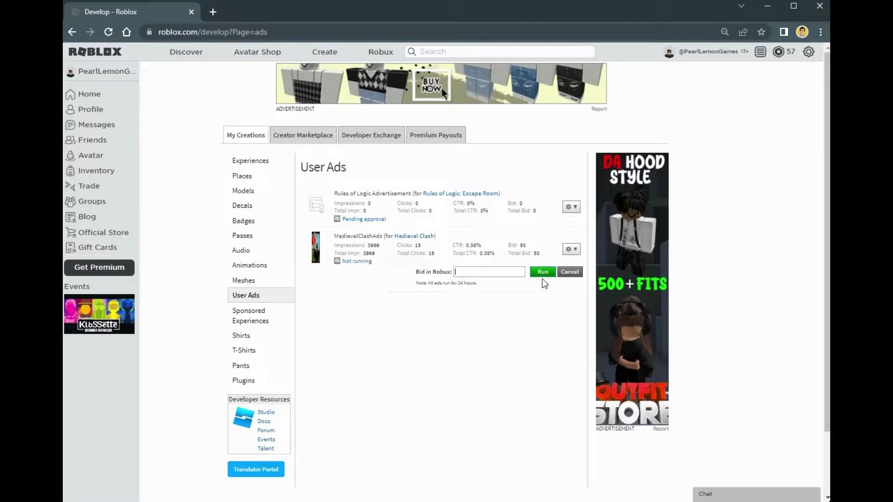
Cancel the bid form and toggle the MedievalClashAds and Rules of Logic ad option menus.
click(569, 272)
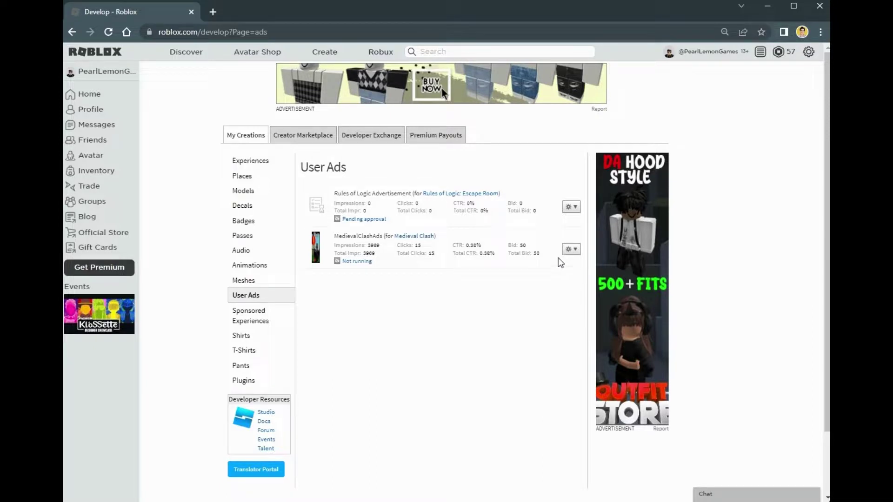
click(571, 249)
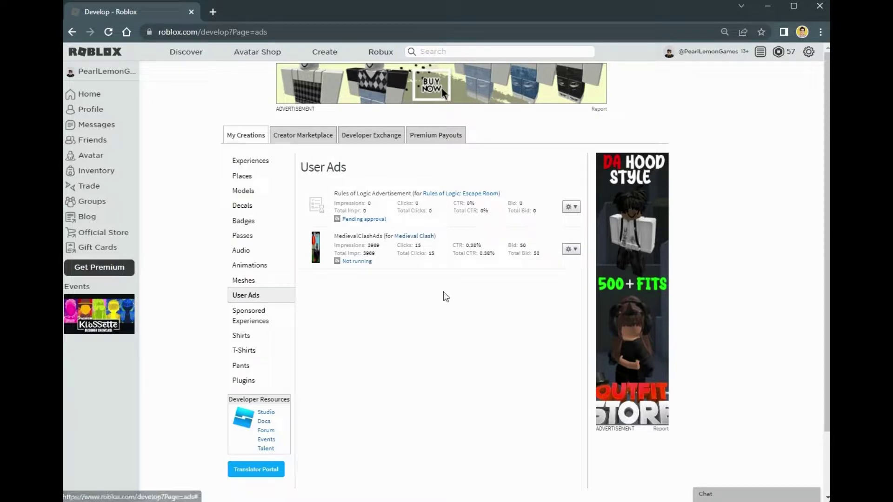
click(571, 249)
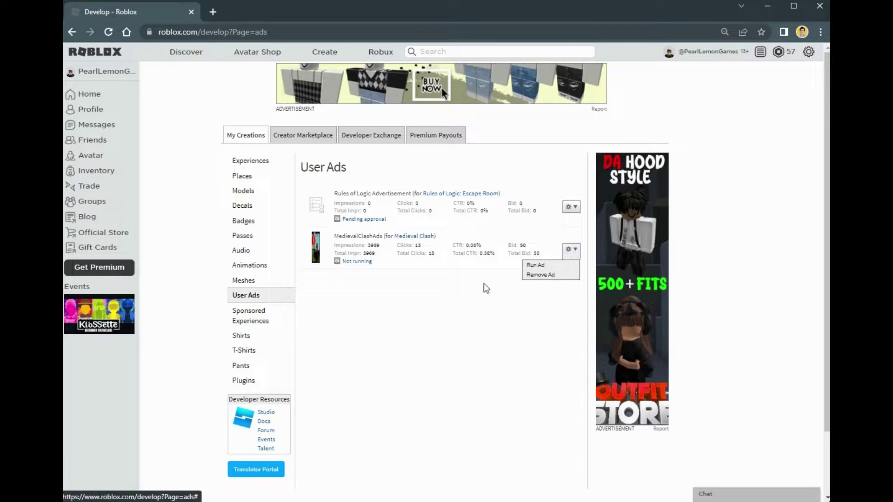
click(478, 291)
click(571, 249)
click(460, 411)
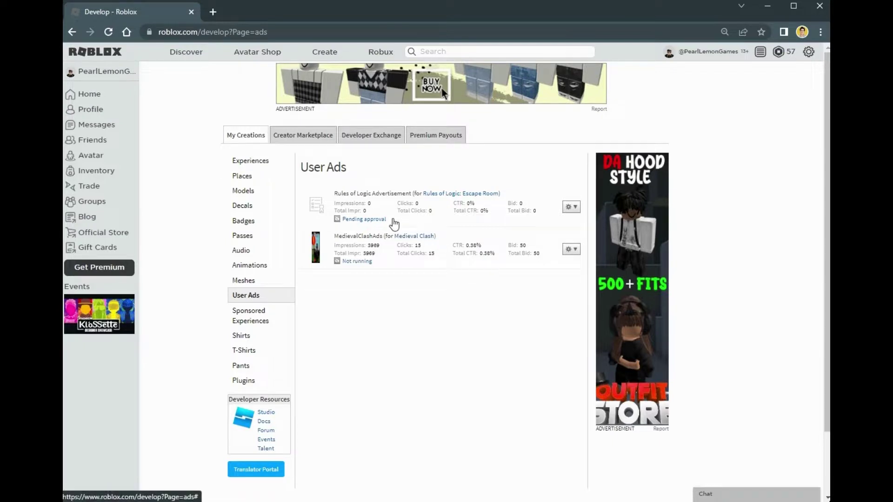
click(570, 209)
click(556, 191)
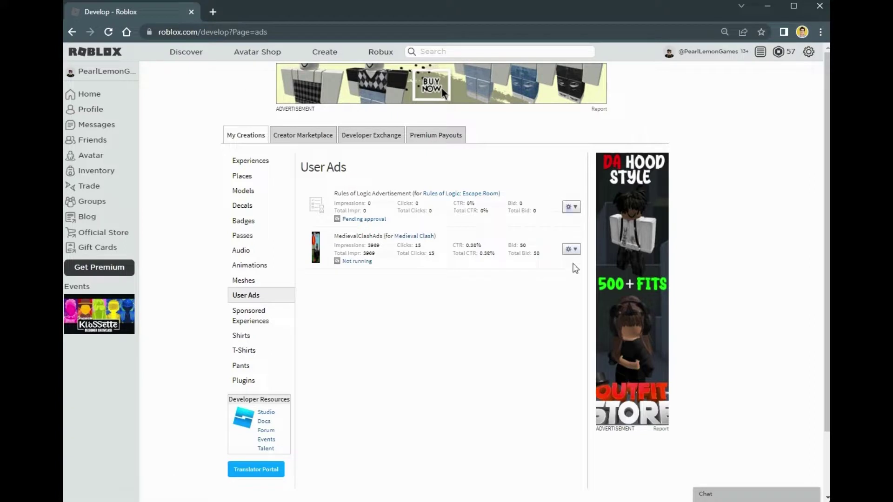
click(579, 250)
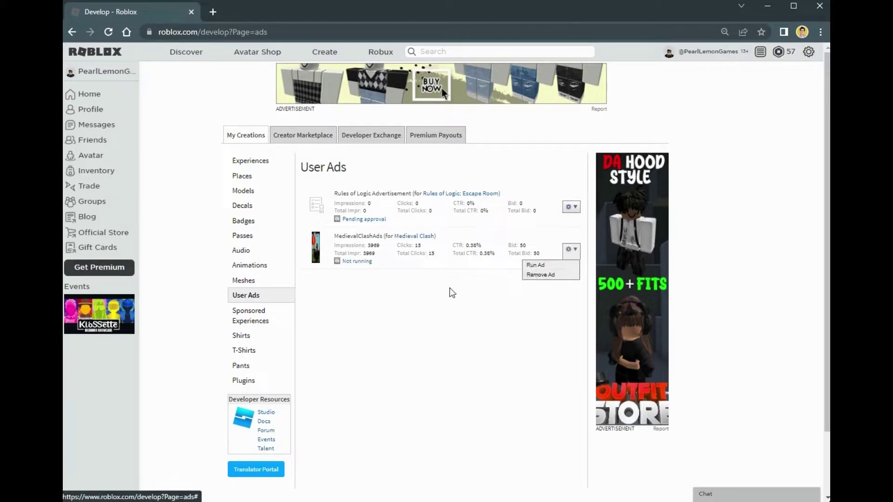
click(571, 251)
click(442, 329)
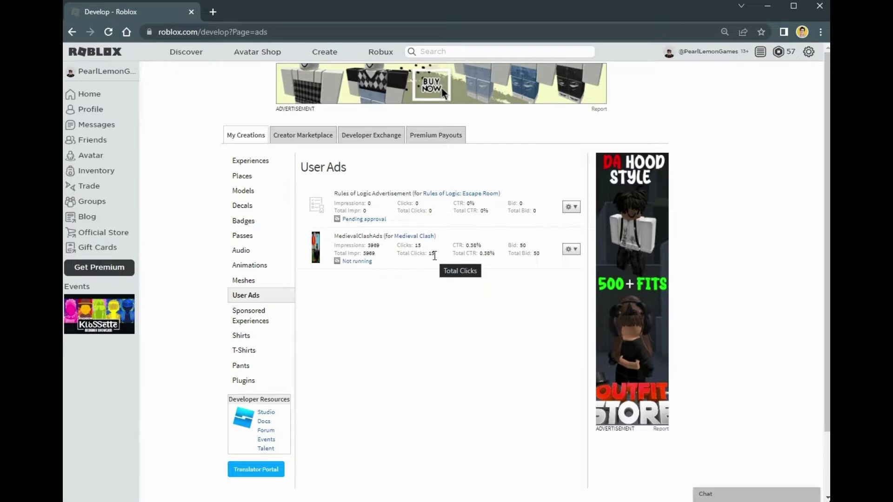
Choose Run Ad for MedievalClashAds, showing the empty Robux bid field and 24-hour note.
click(571, 250)
click(540, 273)
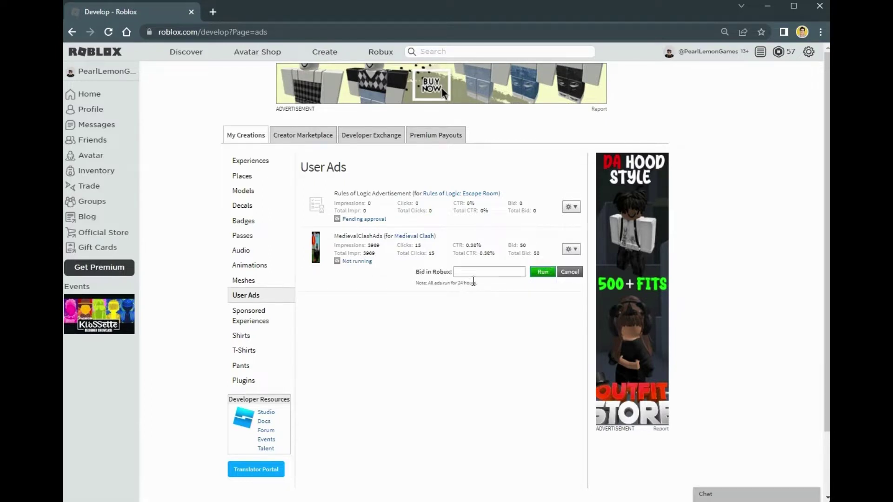
triple_click(473, 281)
click(496, 314)
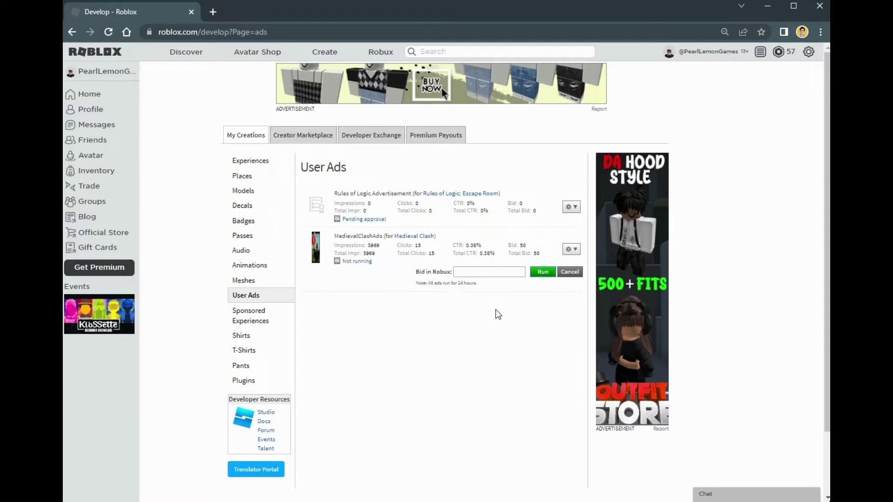